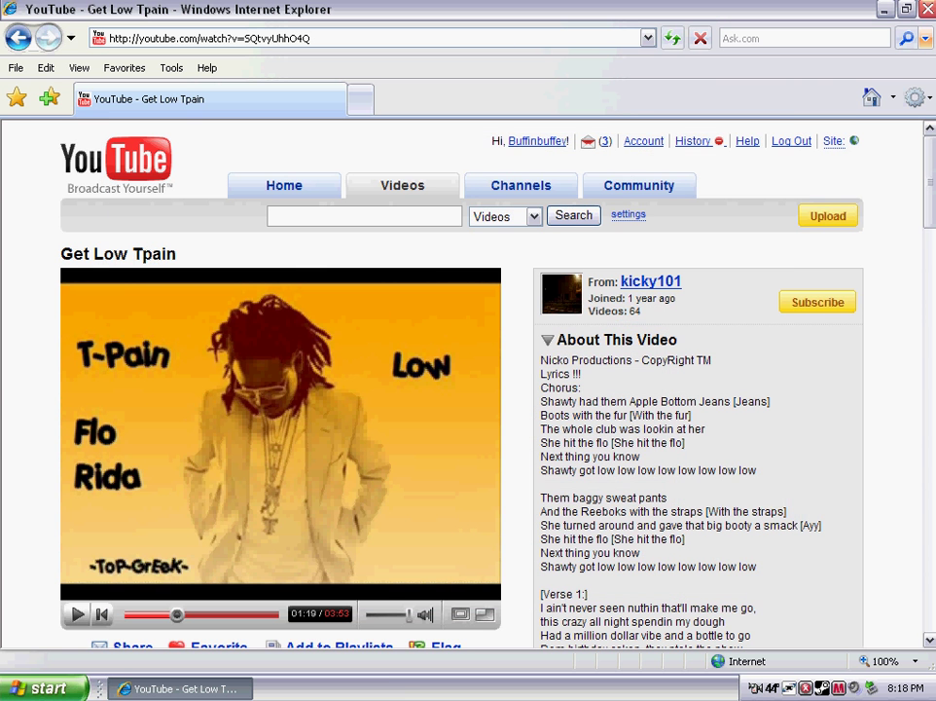
# Step: Minimize the Internet Explorer window with the Get Low Tpain video to reveal the desktop
pyautogui.click(905, 10)
pyautogui.click(839, 13)
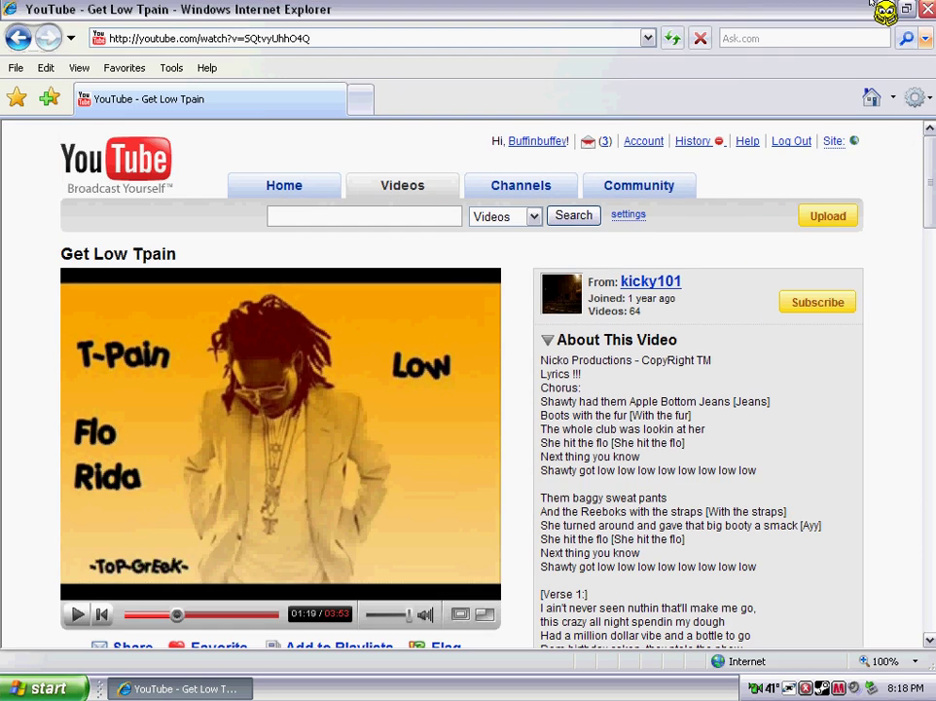
pyautogui.click(884, 9)
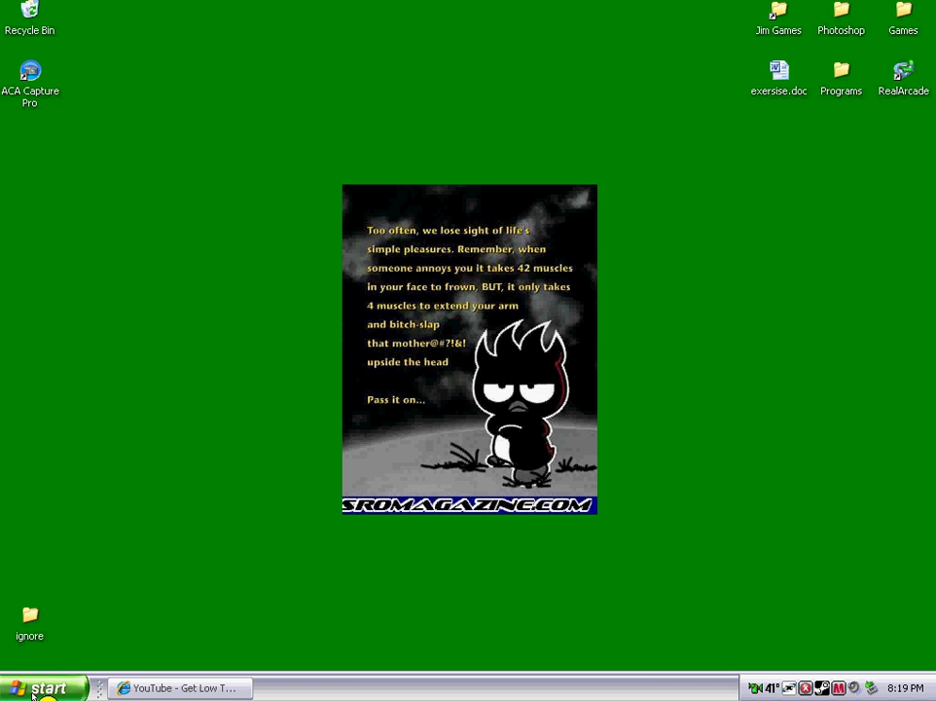
# Step: Launch Free Studio Manager from the desktop Programs folder and show its YouTube tasks
pyautogui.doubleClick(853, 88)
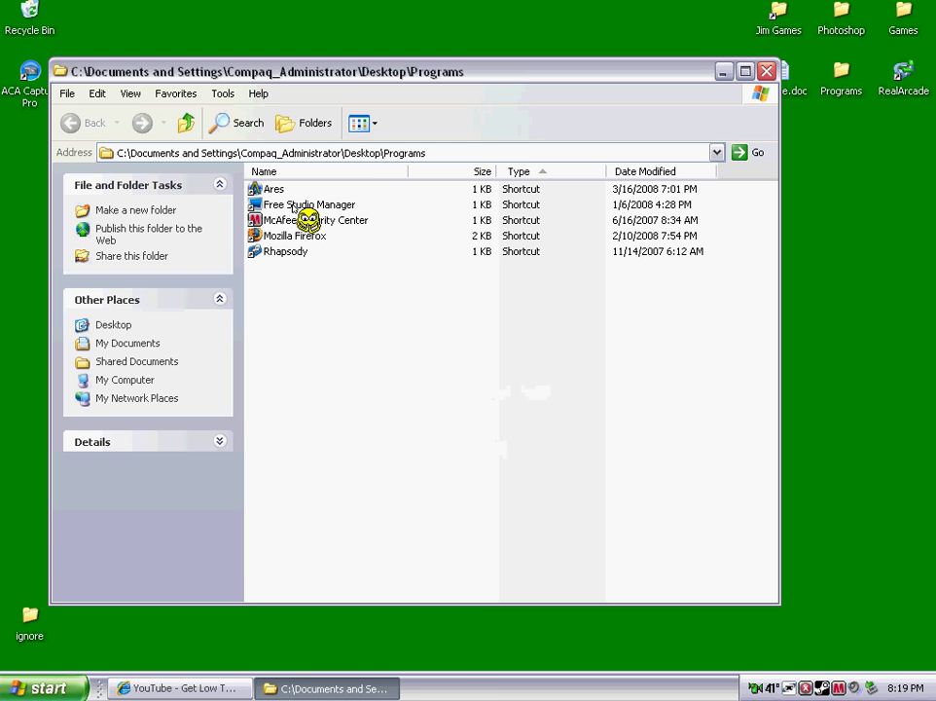
pyautogui.doubleClick(263, 205)
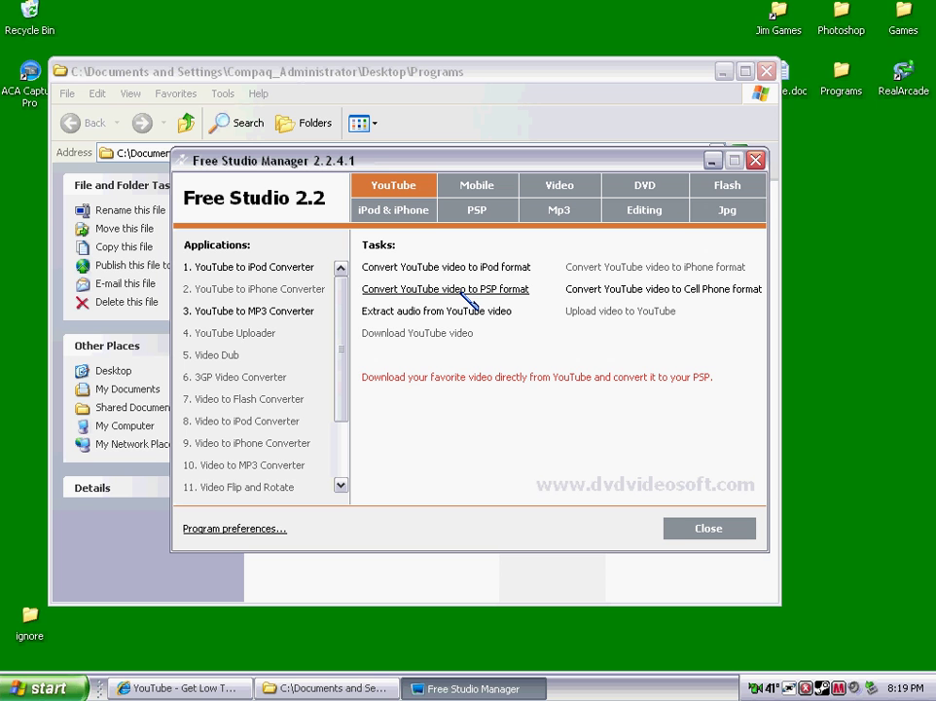
pyautogui.click(516, 268)
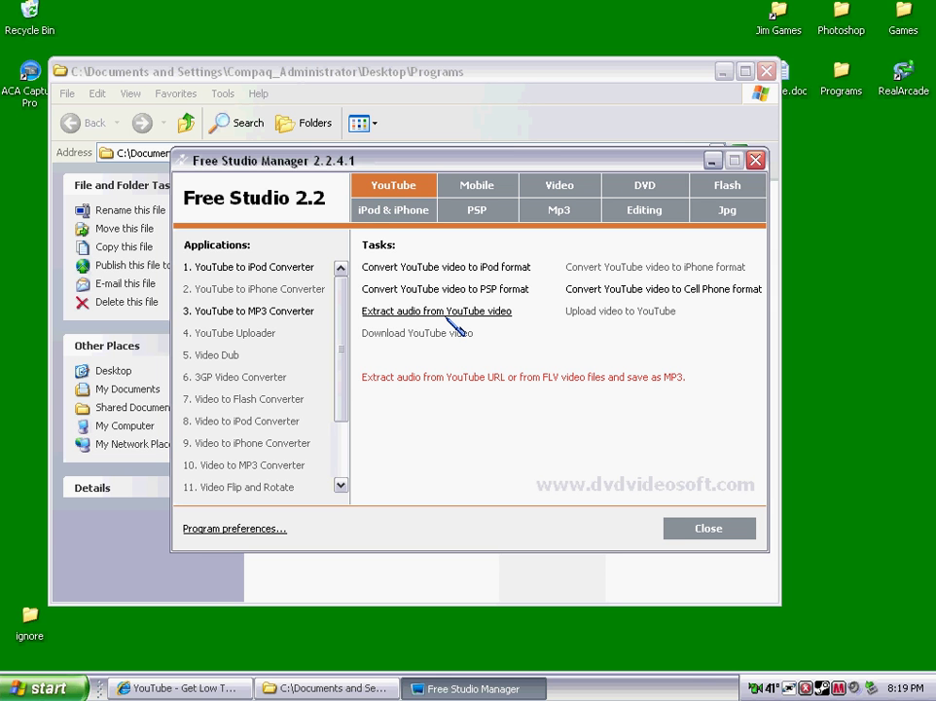
# Step: Open Free YouTube to MP3 Converter and paste in the Get Low Tpain video's URL from Internet Explorer
pyautogui.click(446, 318)
pyautogui.click(525, 416)
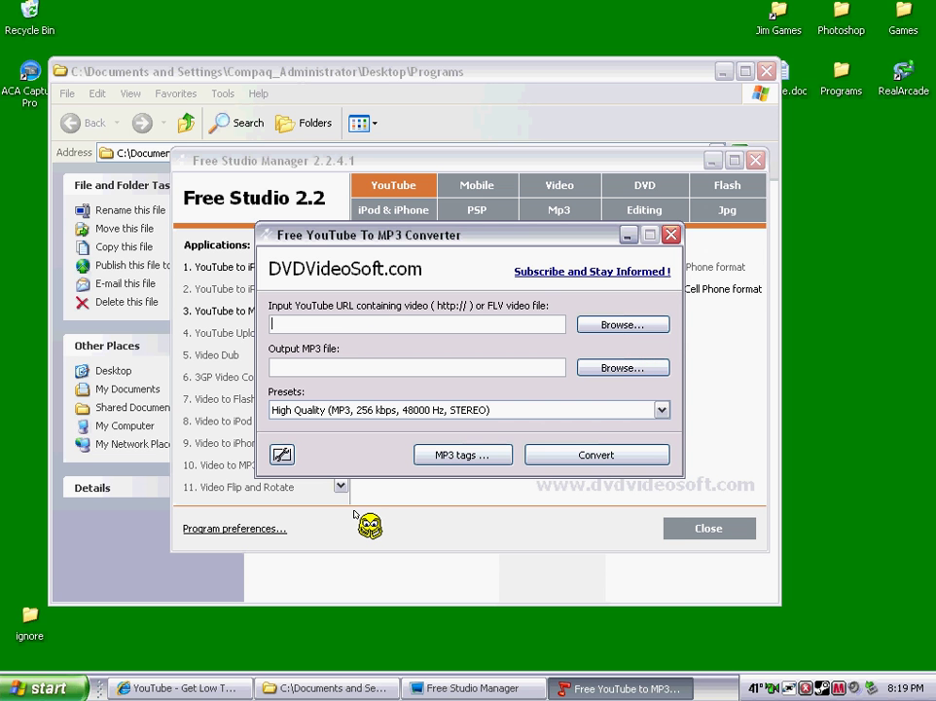
pyautogui.click(216, 687)
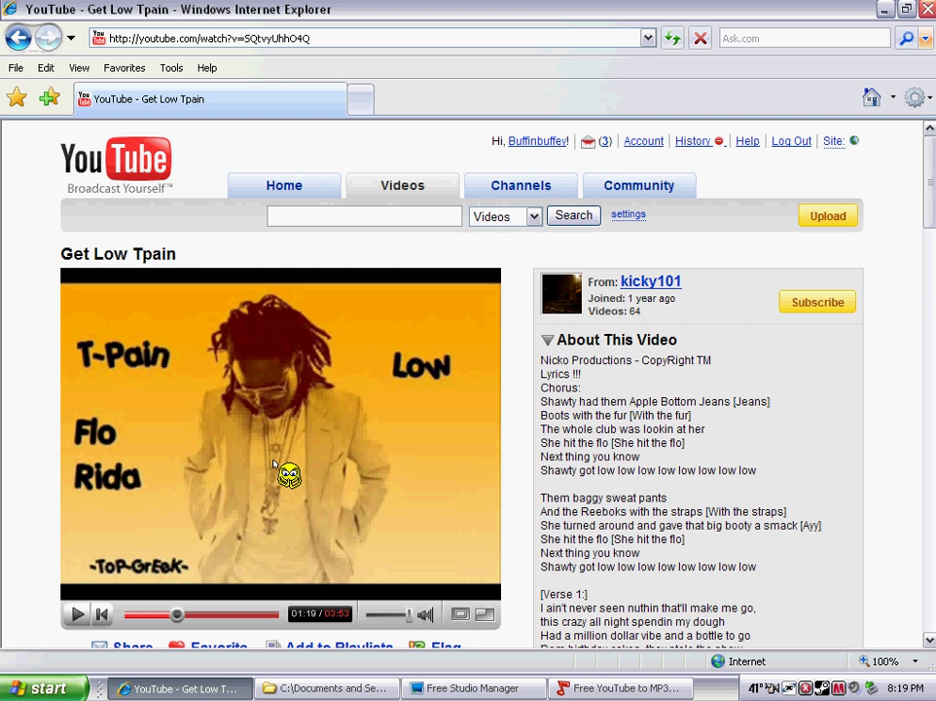
pyautogui.click(314, 40)
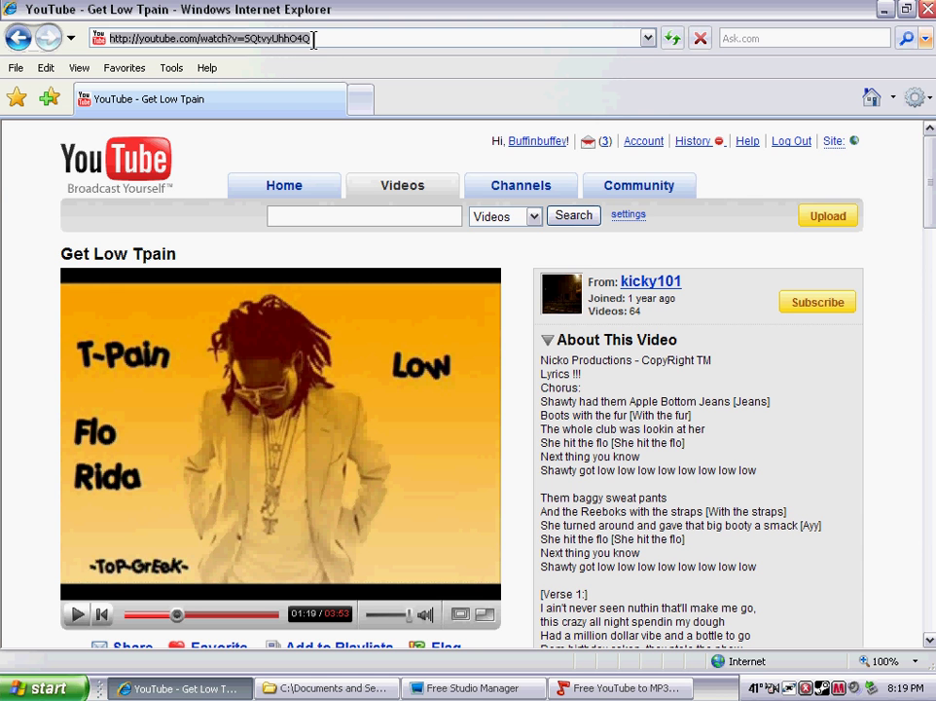
pyautogui.click(497, 687)
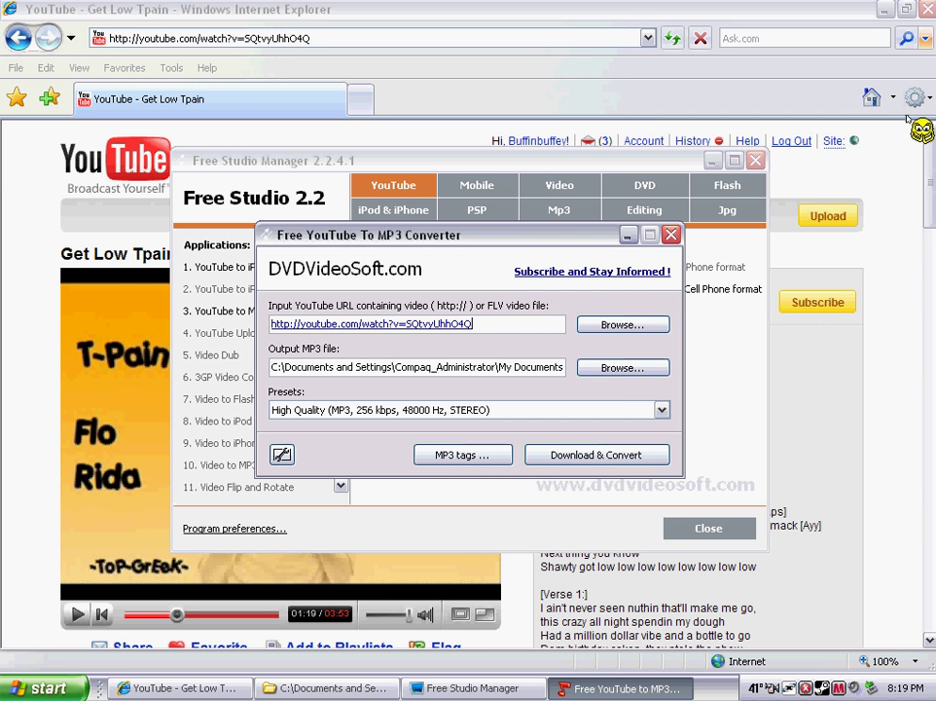
# Step: Name the output file 'Get Low' and start Download & Convert
pyautogui.click(634, 370)
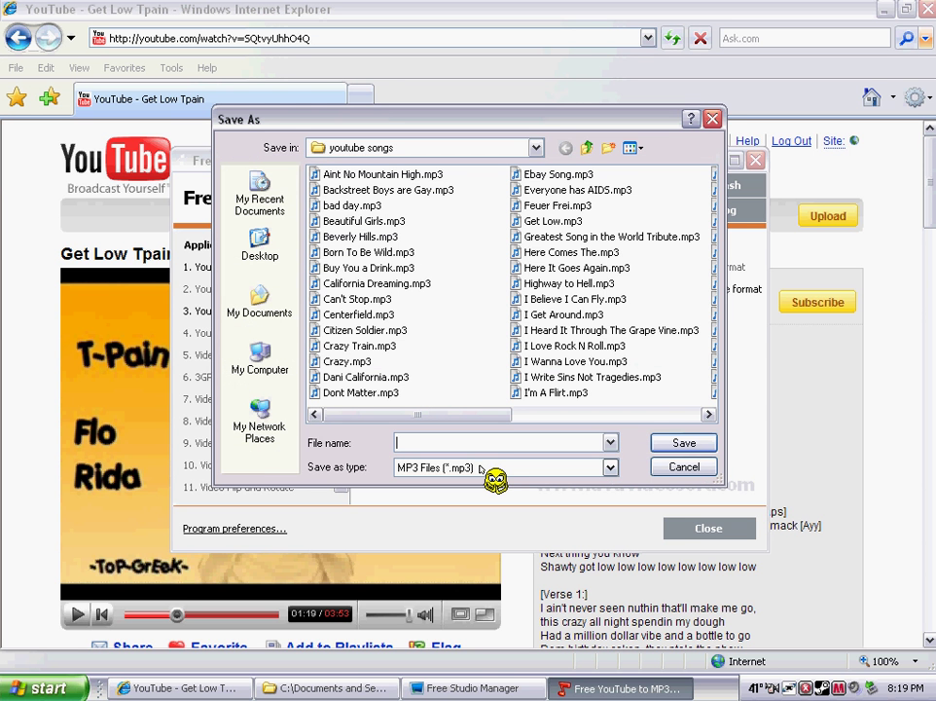
pyautogui.write('Get Low')
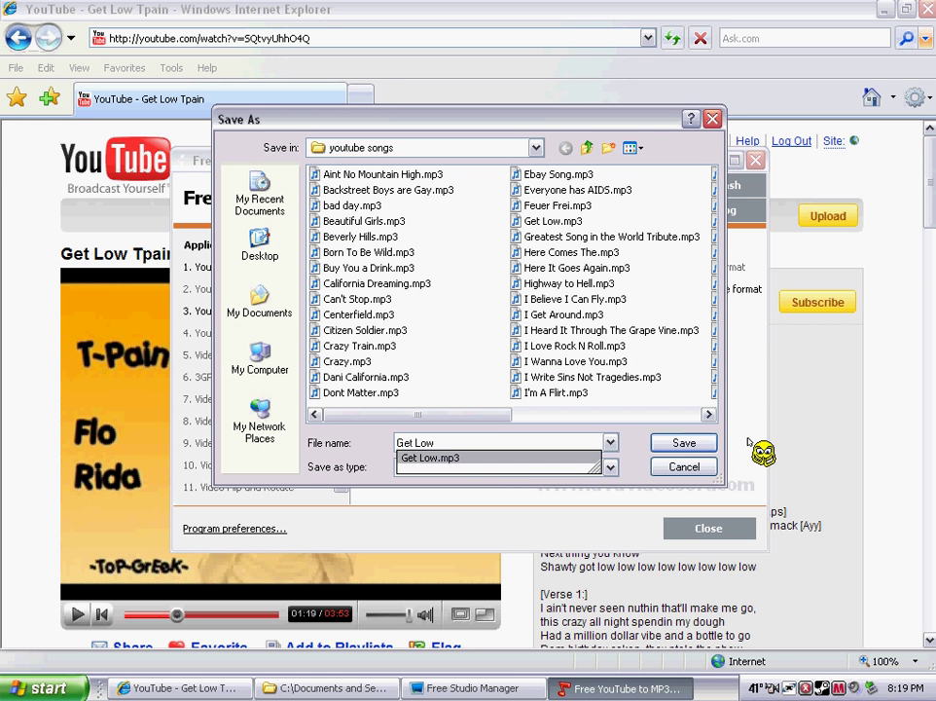
pyautogui.click(679, 443)
pyautogui.click(678, 443)
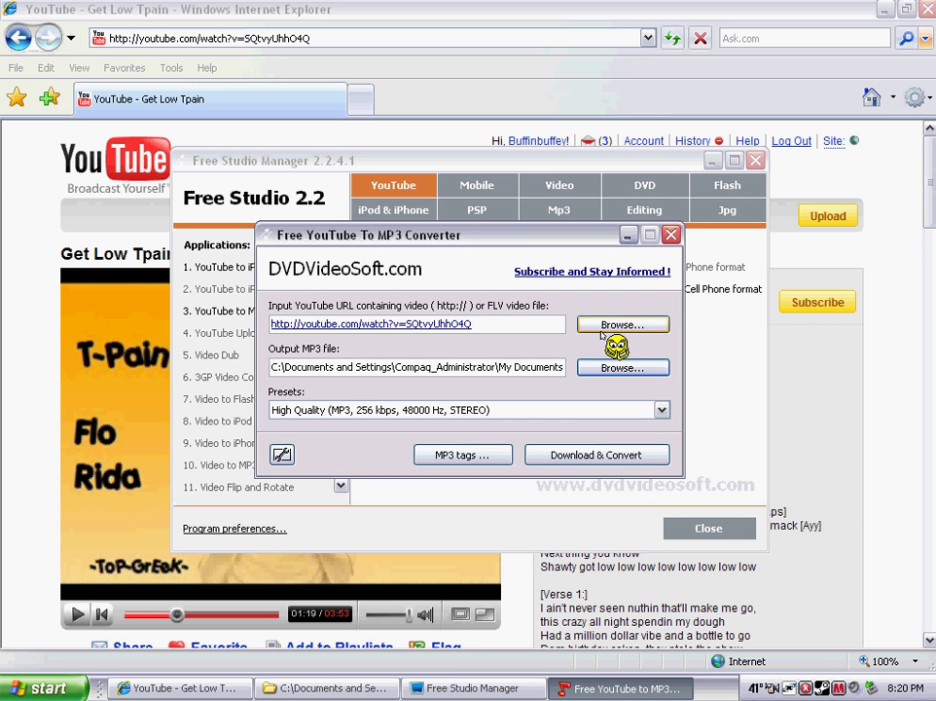
pyautogui.click(617, 456)
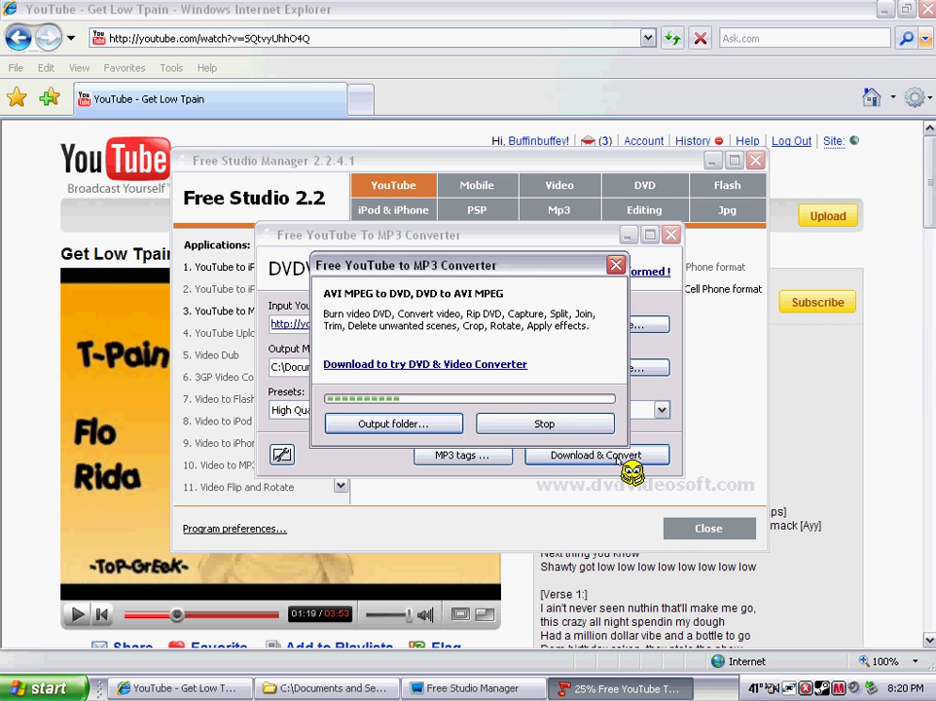
# Step: Play the Get Low Tpain YouTube video while the conversion runs
pyautogui.click(532, 4)
pyautogui.click(74, 617)
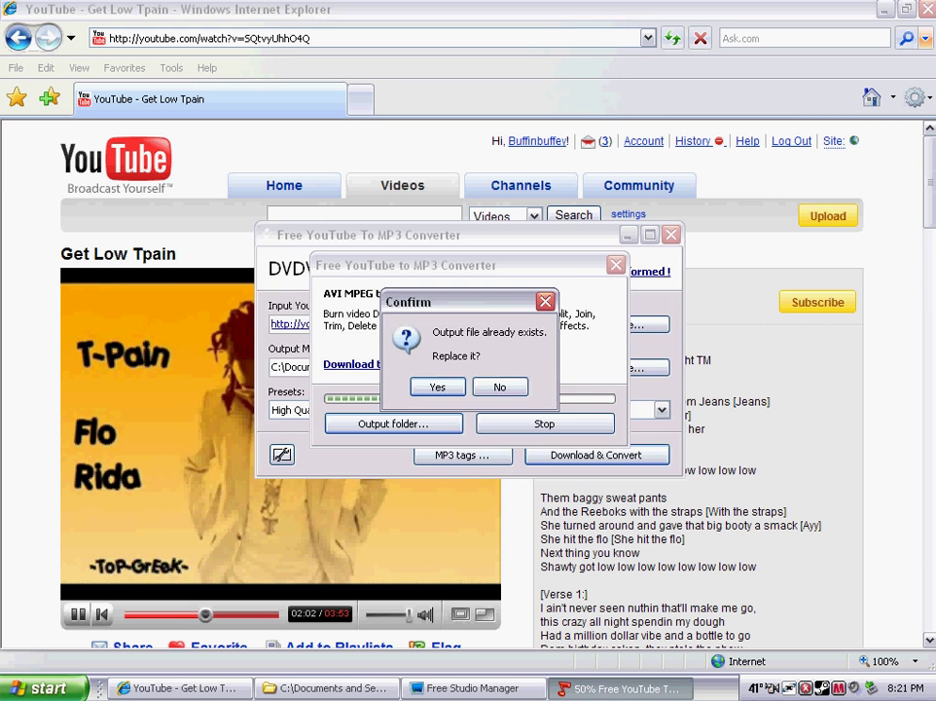
# Step: Confirm replacing the existing Get Low.mp3, acknowledge completion, and close the progress window
pyautogui.click(438, 387)
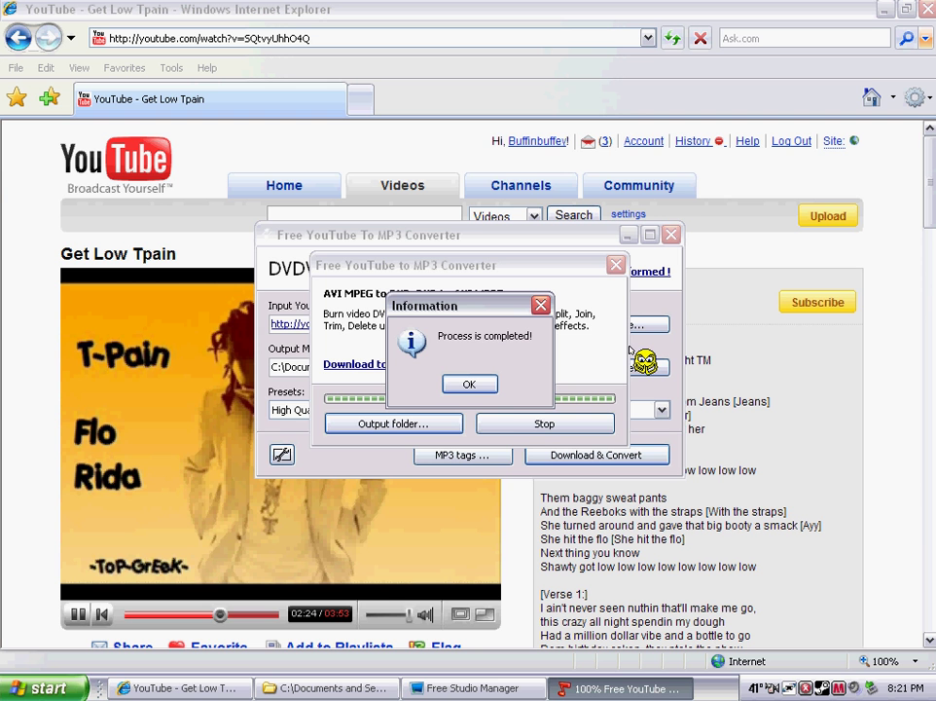
pyautogui.click(485, 388)
pyautogui.click(560, 424)
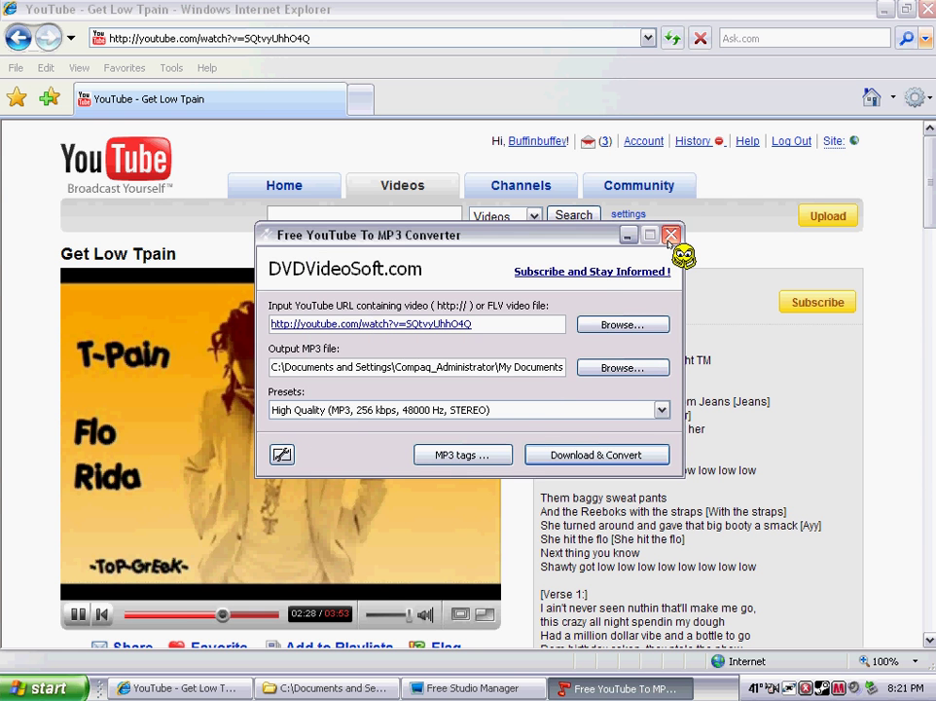
# Step: Close the converter and open My Music's 'youtube songs' folder from the Start menu
pyautogui.click(670, 236)
pyautogui.click(39, 687)
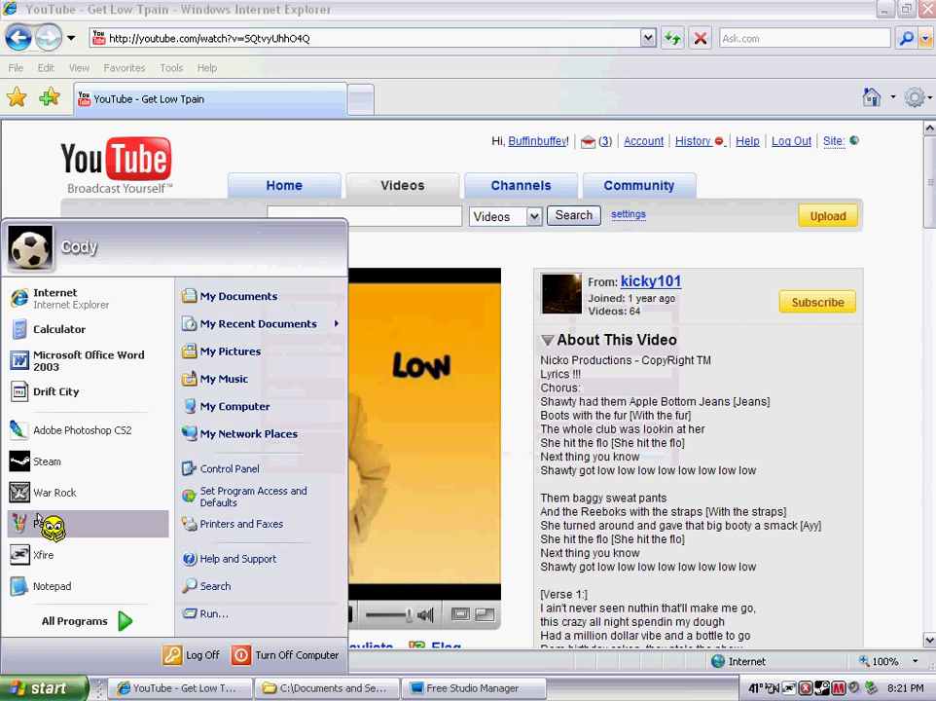
pyautogui.click(260, 379)
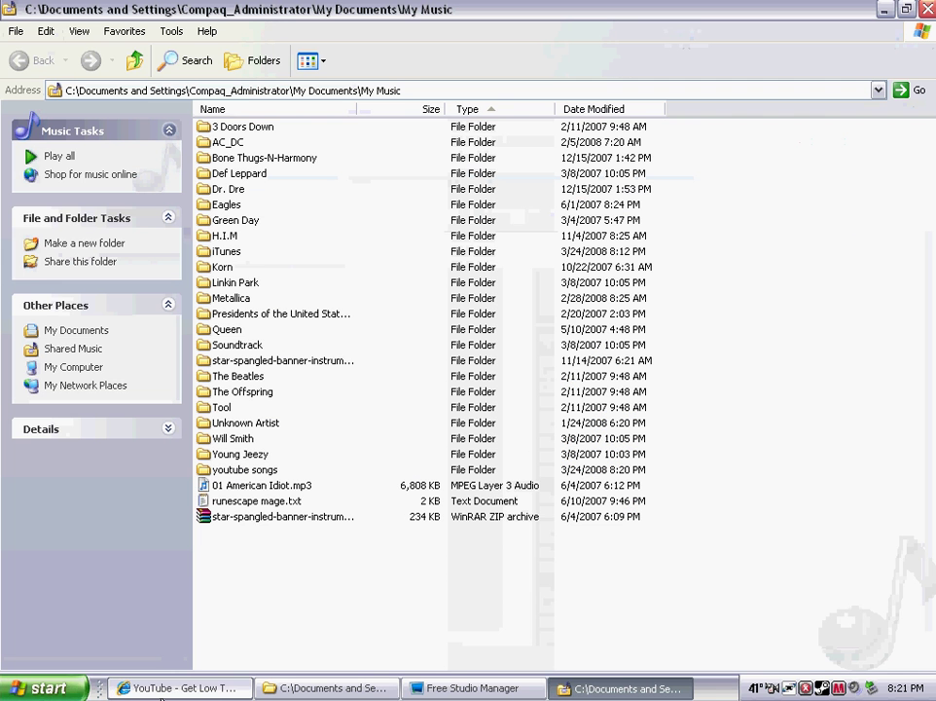
pyautogui.doubleClick(251, 472)
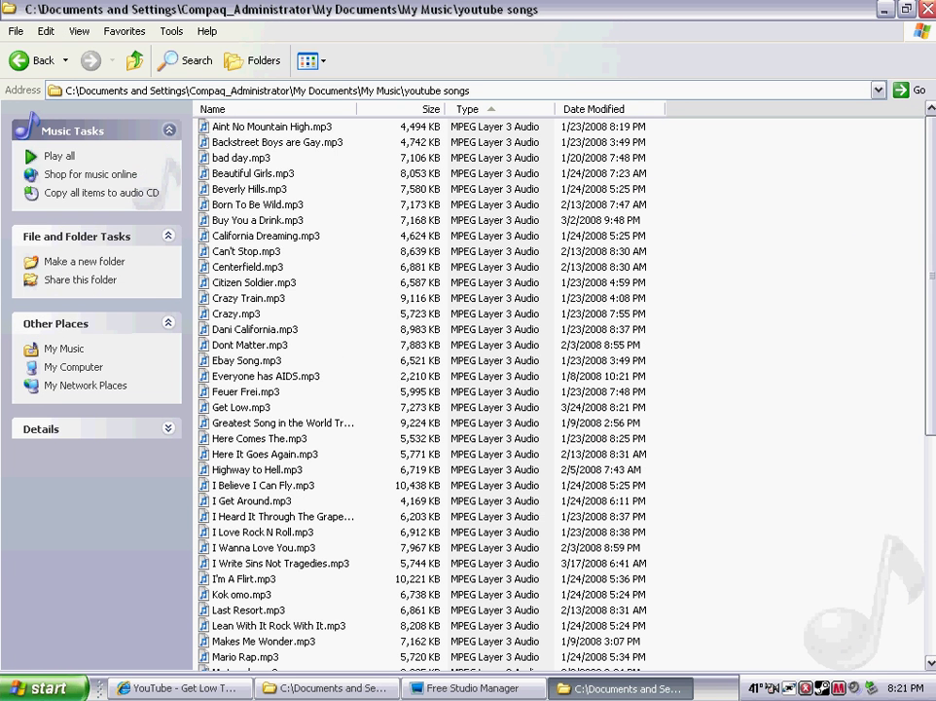
pyautogui.moveTo(931, 177); pyautogui.dragTo(931, 399)
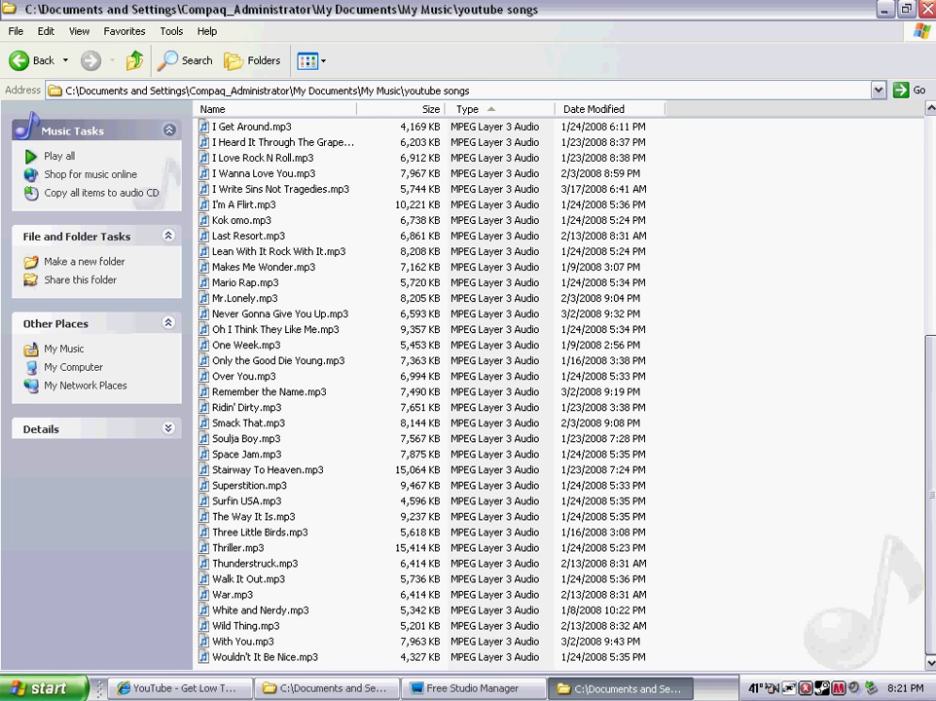
pyautogui.moveTo(931, 398); pyautogui.dragTo(930, 137)
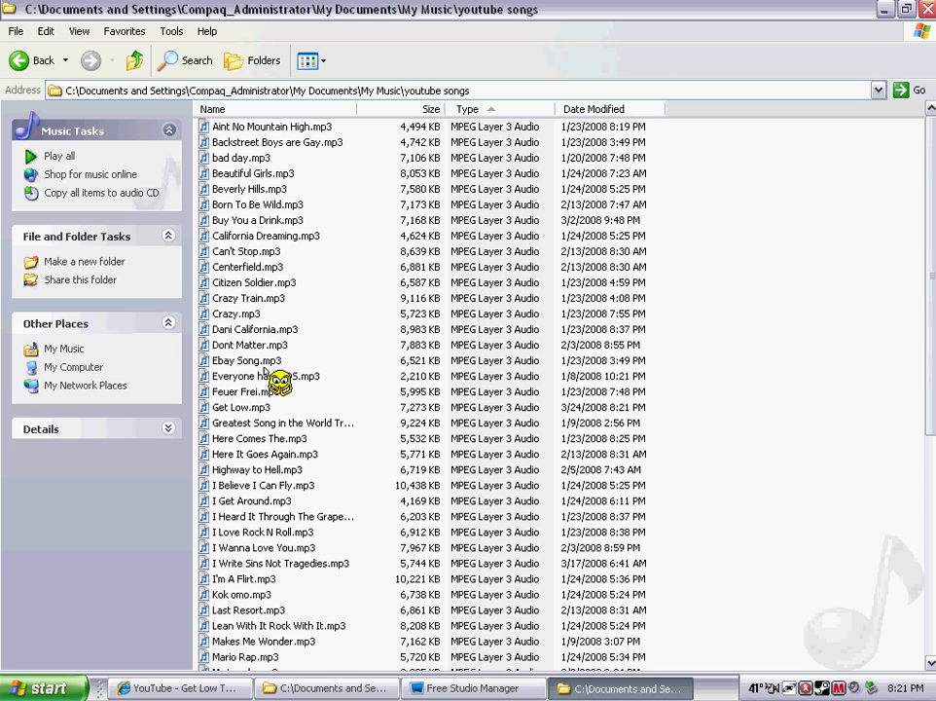
# Step: Select Get Low.mp3 to confirm it exists, keeping its name, then close the folder
pyautogui.click(226, 409)
pyautogui.click(229, 409)
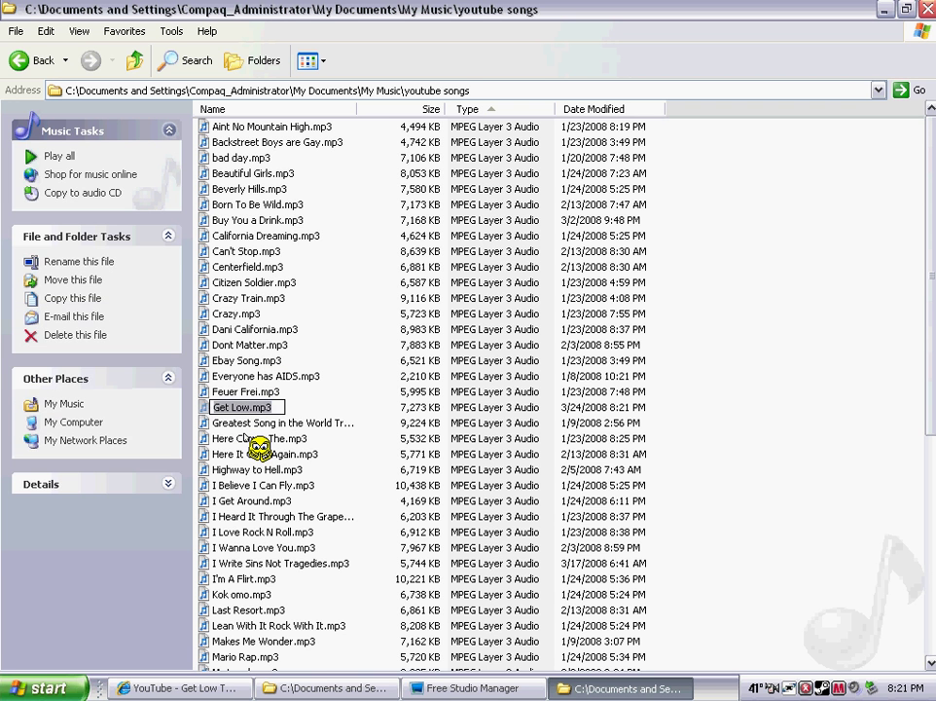
pyautogui.click(238, 408)
pyautogui.click(238, 407)
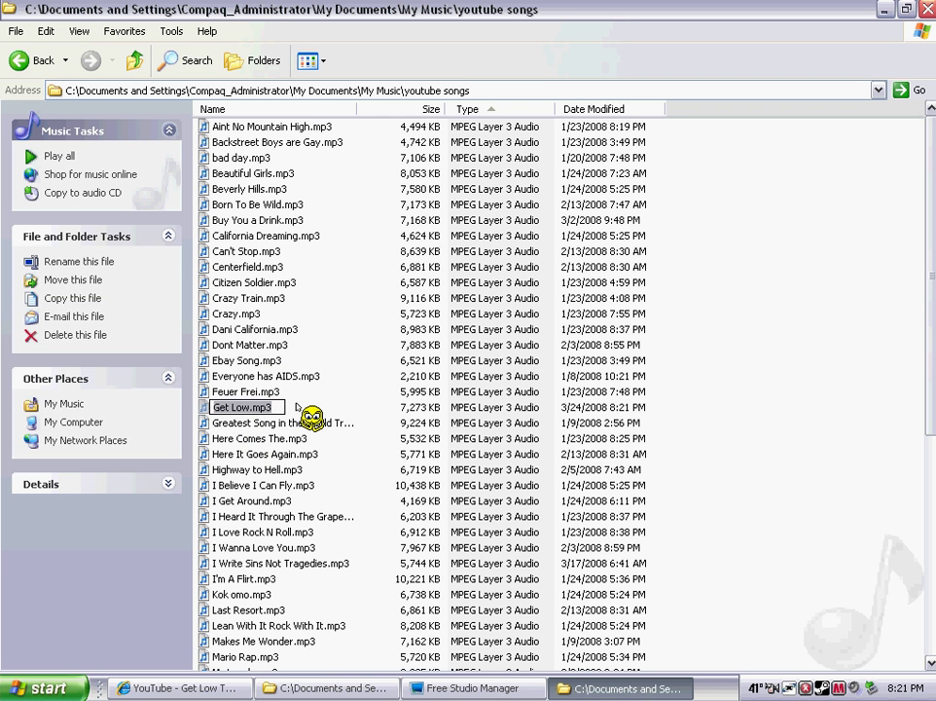
pyautogui.click(203, 408)
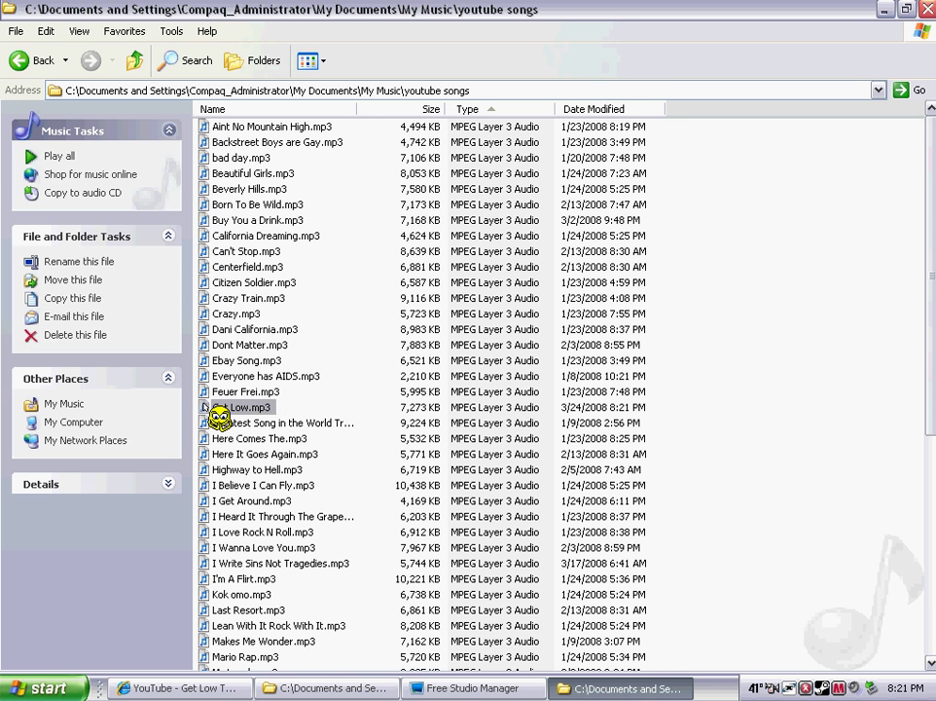
pyautogui.click(453, 688)
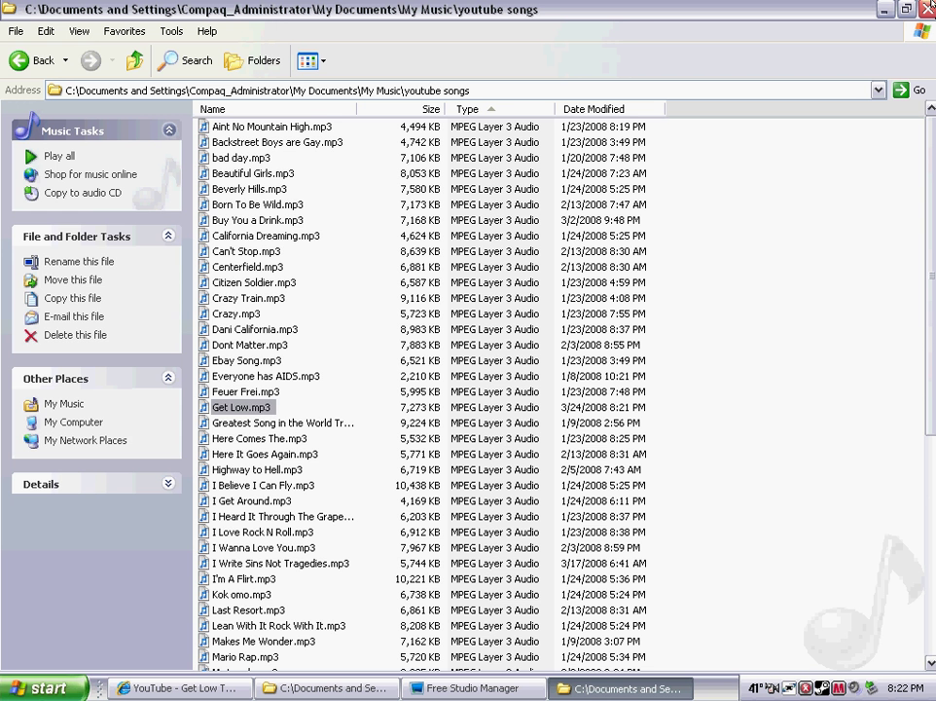
pyautogui.click(927, 8)
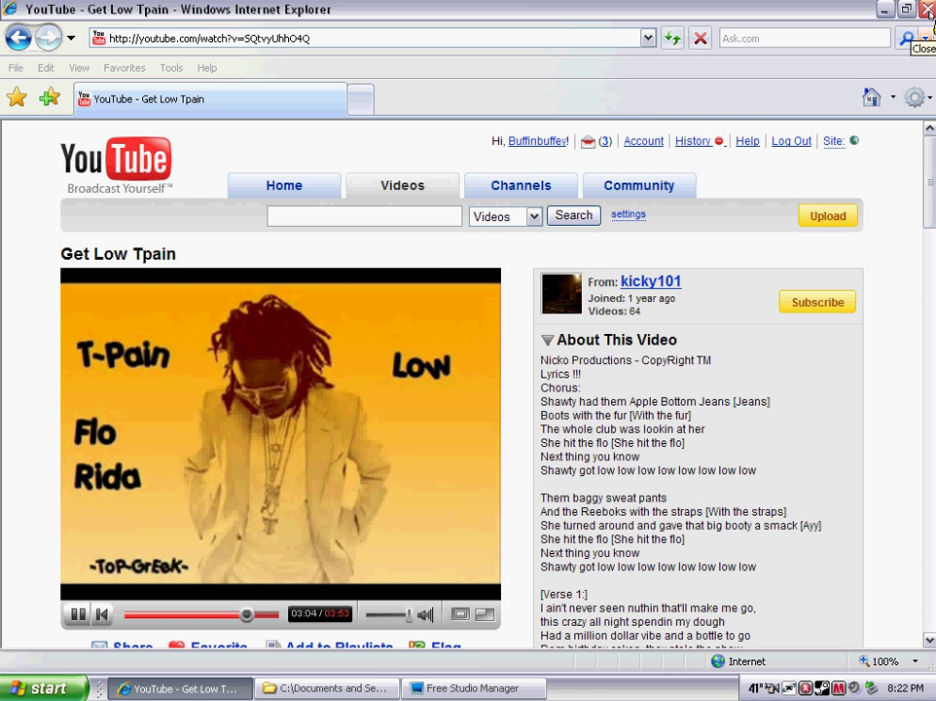
# Step: Close Internet Explorer, Free Studio Manager and the Programs folder window
pyautogui.click(928, 10)
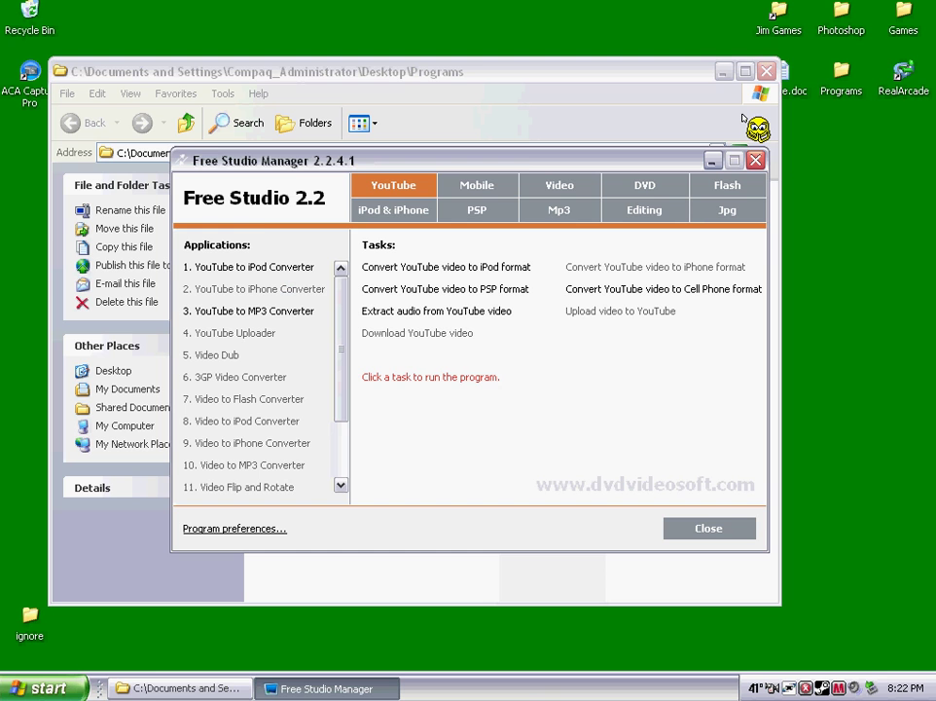
pyautogui.click(755, 158)
pyautogui.click(767, 71)
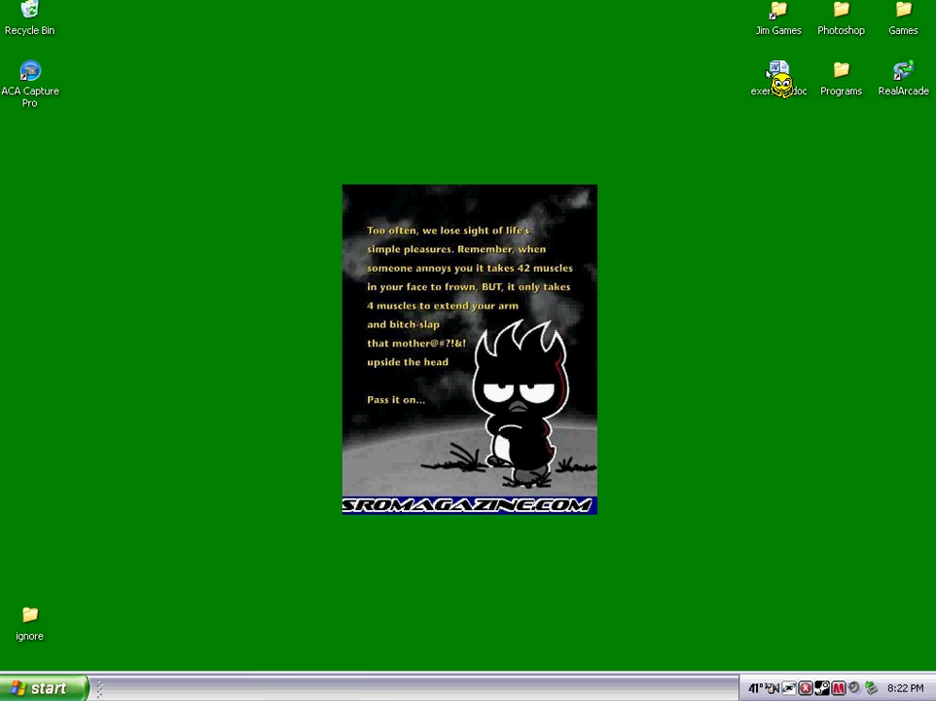